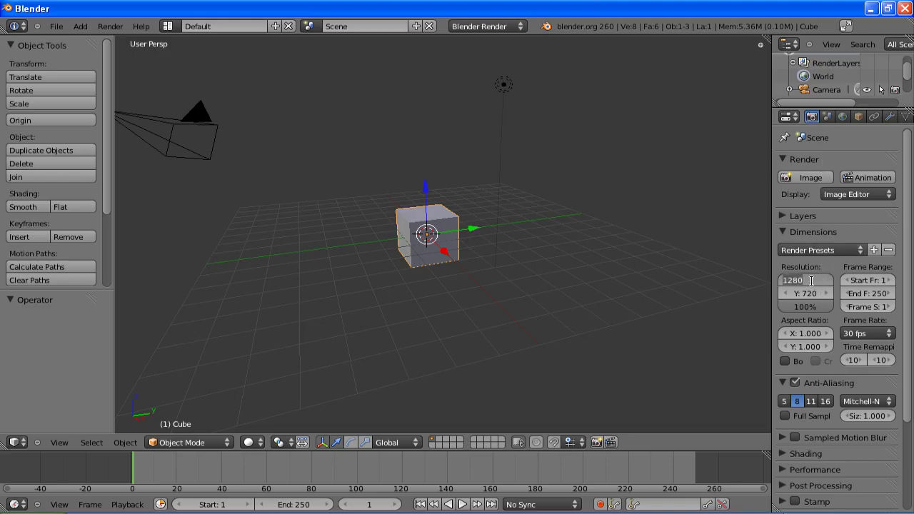
Set the render resolution to 1280 × 720 and the frame rate to 30 fps.
{"action": "type", "text": "12"}
{"action": "key", "text": "Tab"}
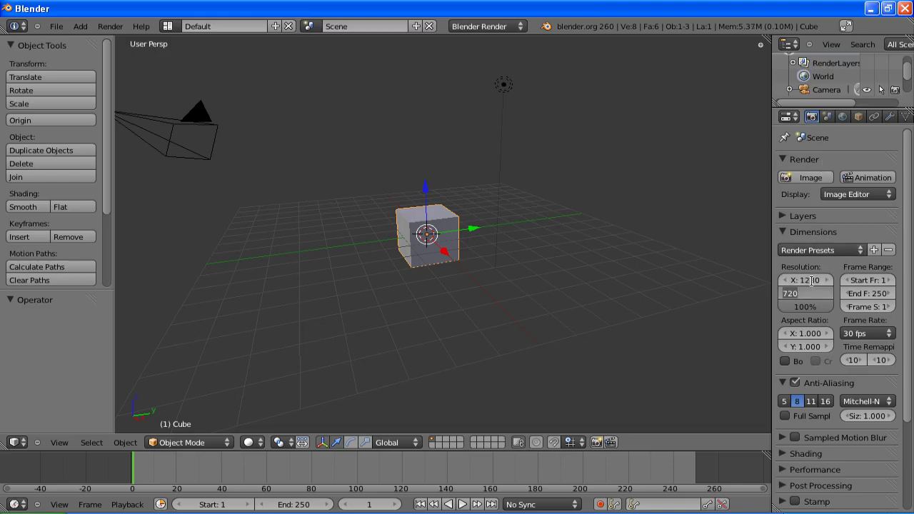
{"action": "type", "text": "720"}
{"action": "key", "text": "Return"}
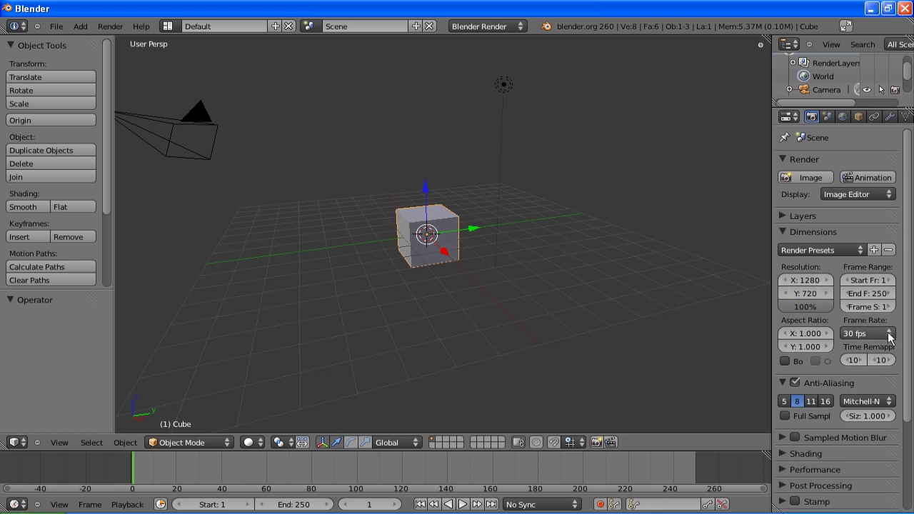
{"action": "left_click", "coordinate": [867, 333]}
{"action": "left_click", "coordinate": [866, 399]}
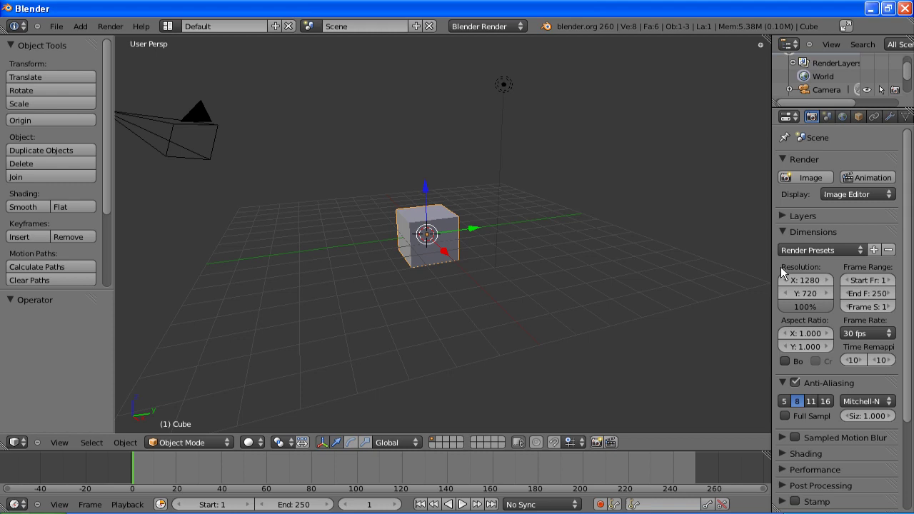
Switch the 3D View to the Video Sequence Editor, showing both the sequencer and the image preview.
{"action": "left_click", "coordinate": [16, 443]}
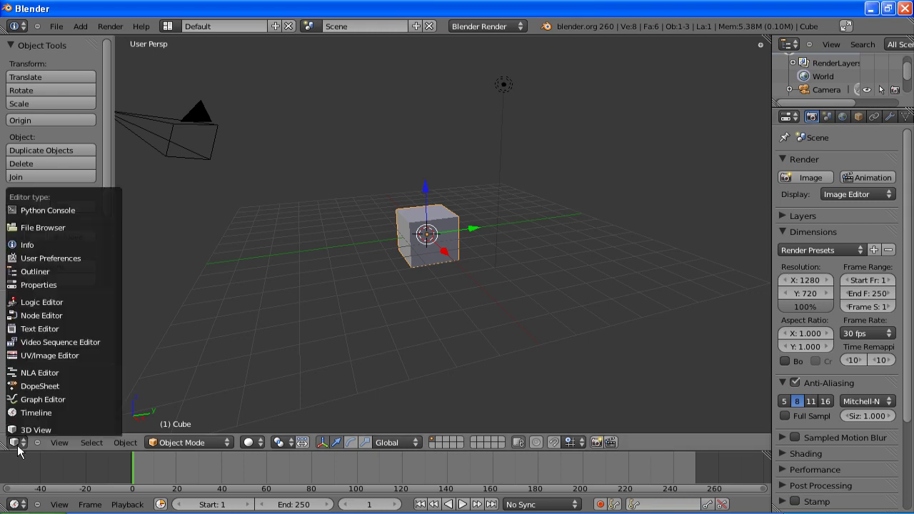
{"action": "left_click", "coordinate": [54, 342]}
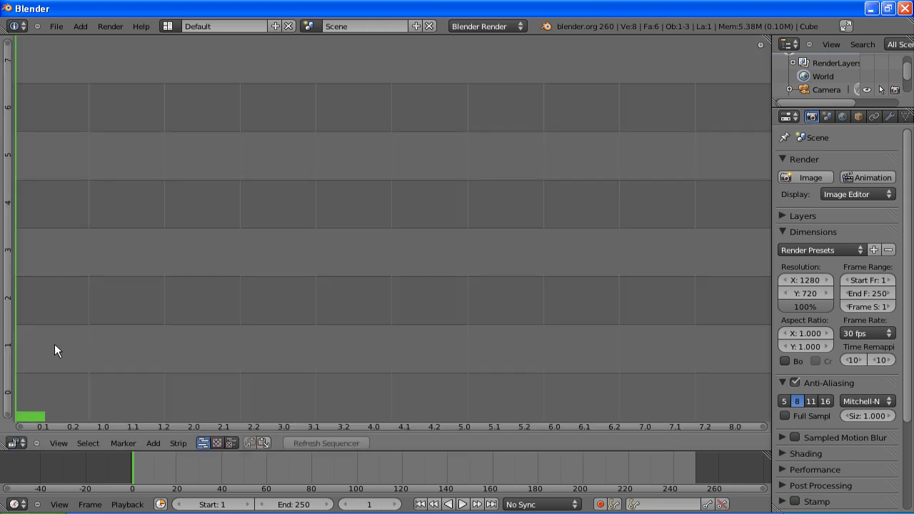
{"action": "left_click", "coordinate": [230, 442]}
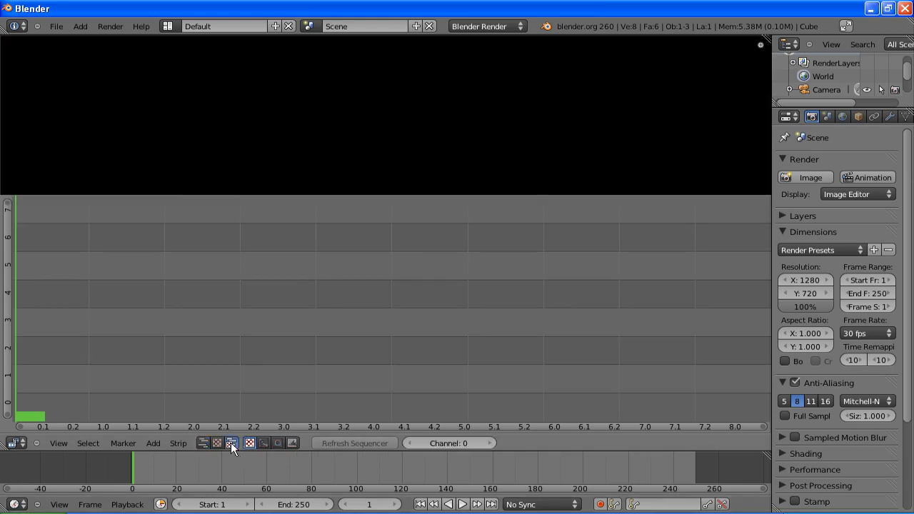
Split the sequencer area horizontally, turn the lower part into a Graph Editor and make it slightly shorter.
{"action": "left_click_drag", "start_coordinate": [3, 446], "coordinate": [20, 343]}
{"action": "left_click", "coordinate": [17, 444]}
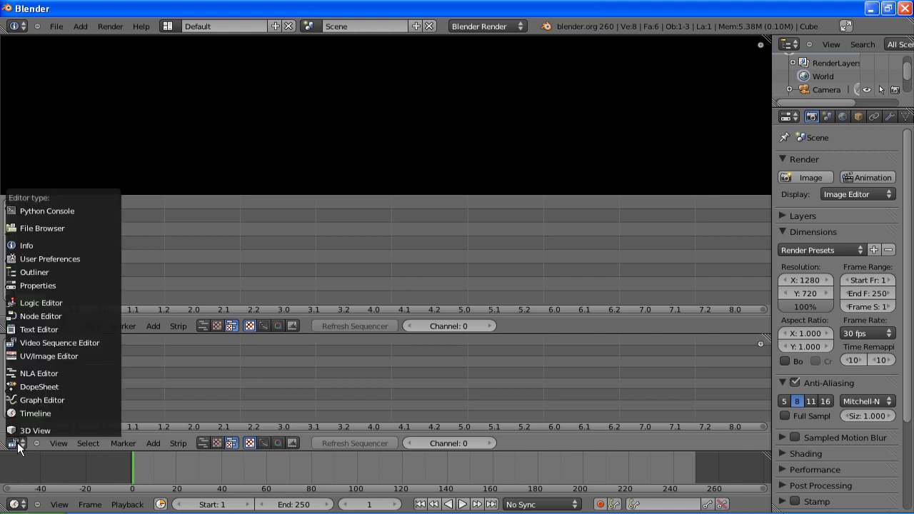
{"action": "left_click", "coordinate": [39, 407]}
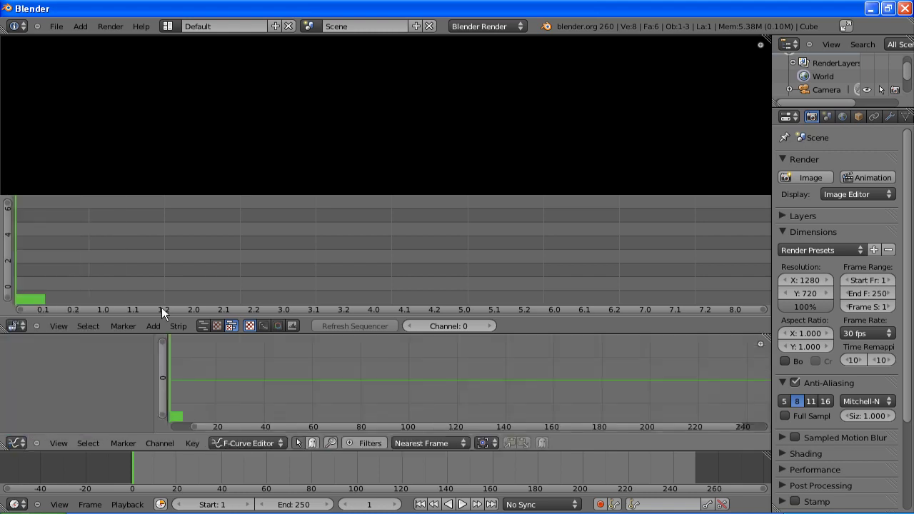
{"action": "left_click_drag", "start_coordinate": [122, 335], "coordinate": [121, 349]}
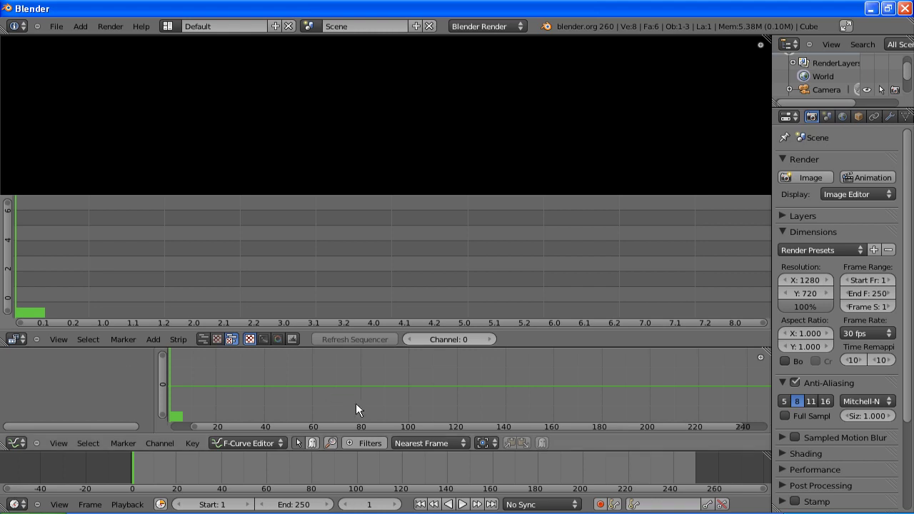
Add all Test2_PlusTankandJets_PlusDust PNG frames from the Test4 folder as one image strip starting at frame 1.
{"action": "key", "text": "shift+a"}
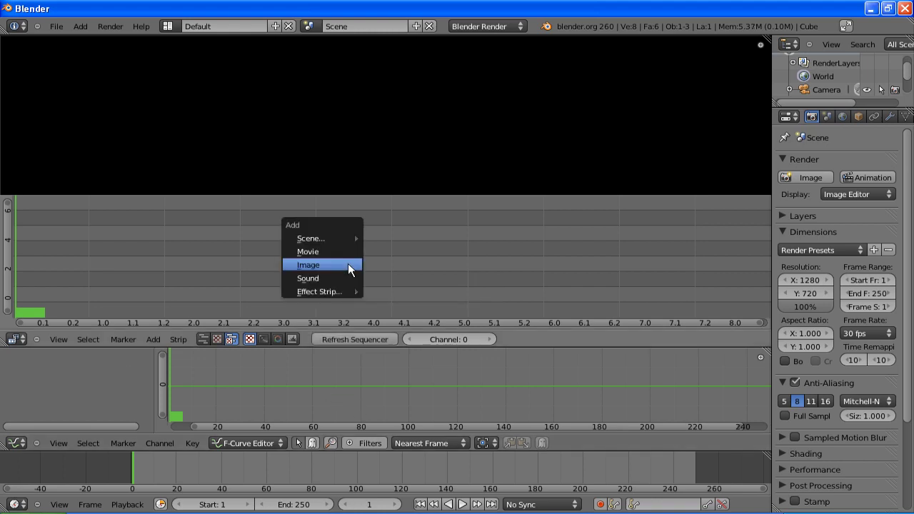
{"action": "left_click", "coordinate": [307, 264]}
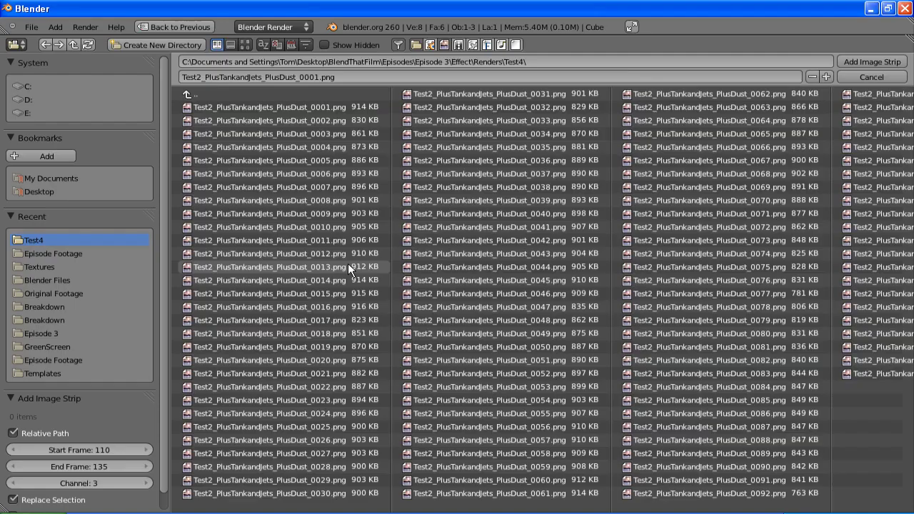
{"action": "left_click", "coordinate": [203, 106]}
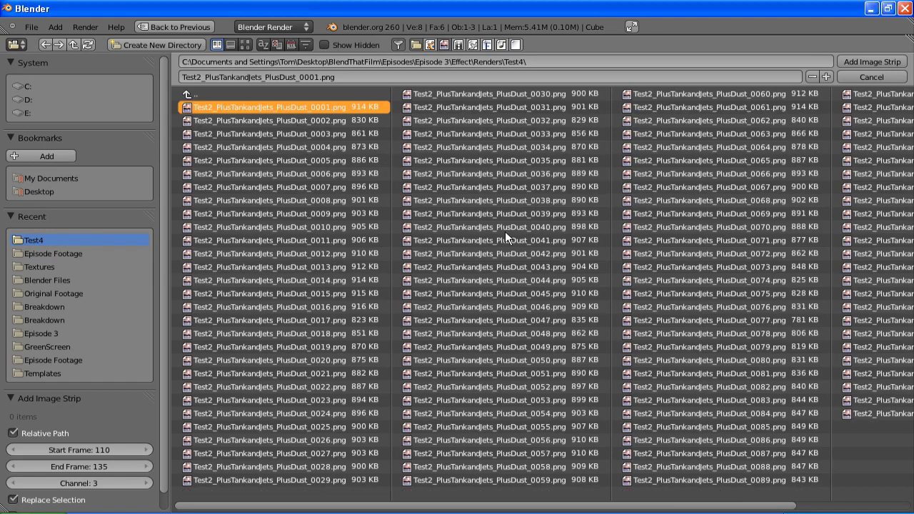
{"action": "key", "text": "a"}
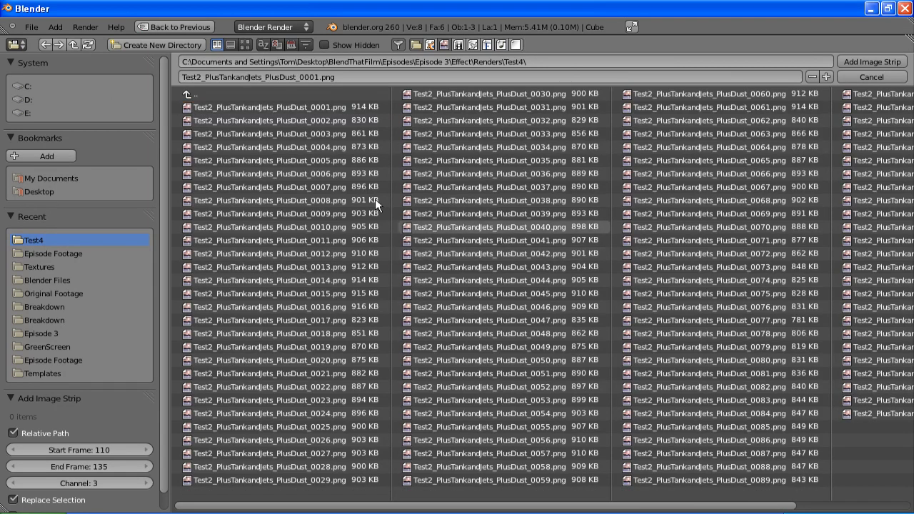
{"action": "key", "text": "a"}
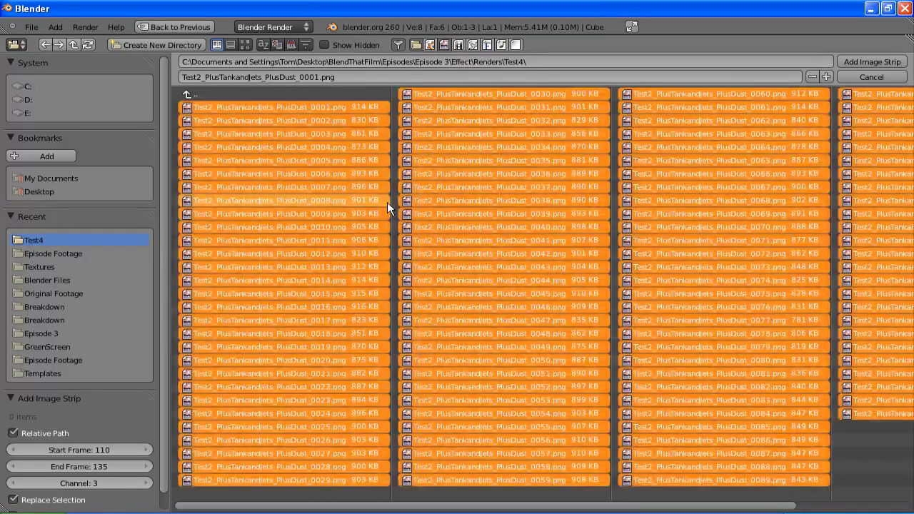
{"action": "left_click", "coordinate": [870, 60]}
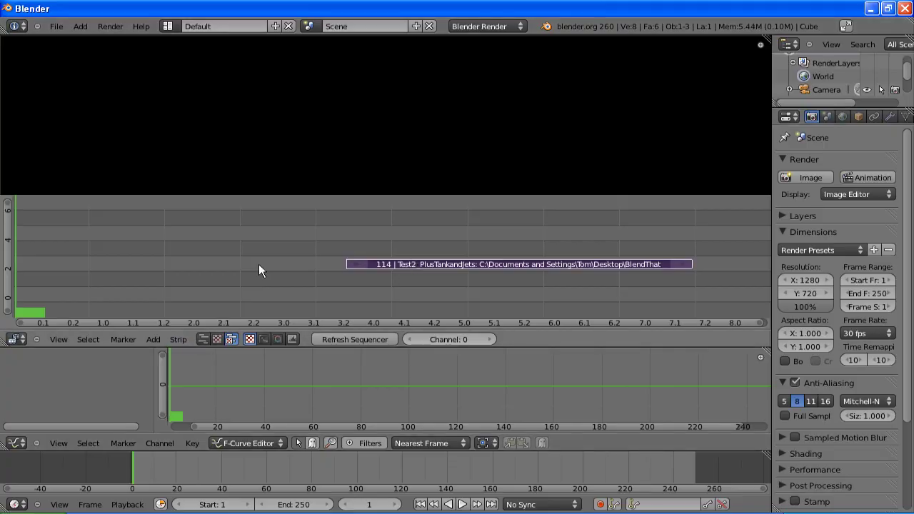
{"action": "key", "text": "Escape"}
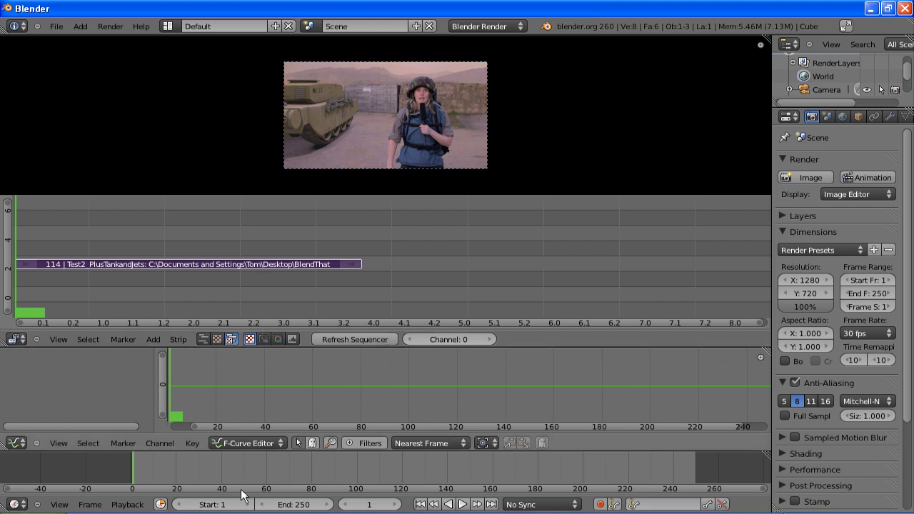
Set the scene's end frame to 114 to match the image strip and return the playhead to frame 1.
{"action": "left_click", "coordinate": [361, 270]}
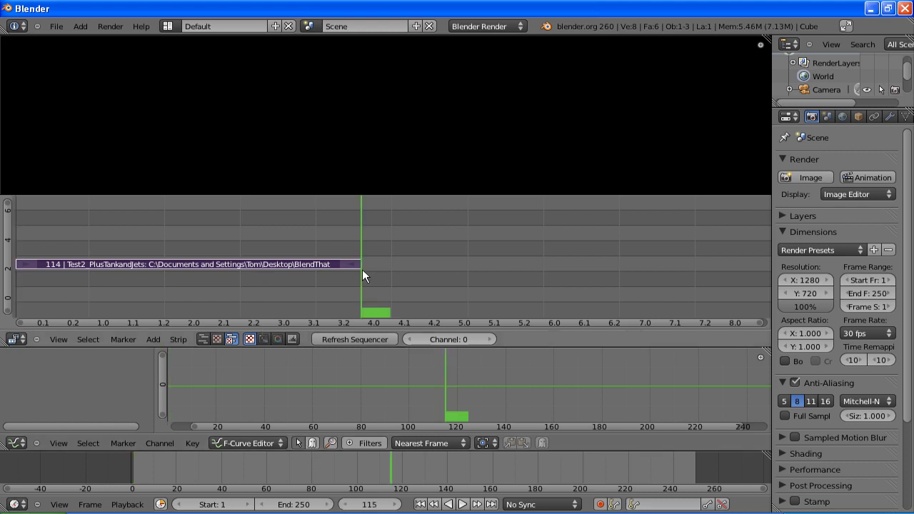
{"action": "left_click", "coordinate": [297, 504]}
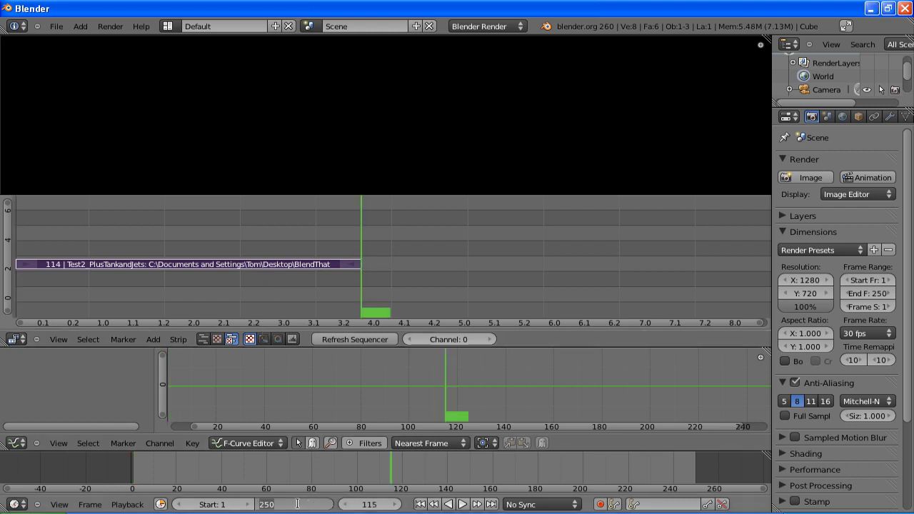
{"action": "type", "text": "114"}
{"action": "key", "text": "Return"}
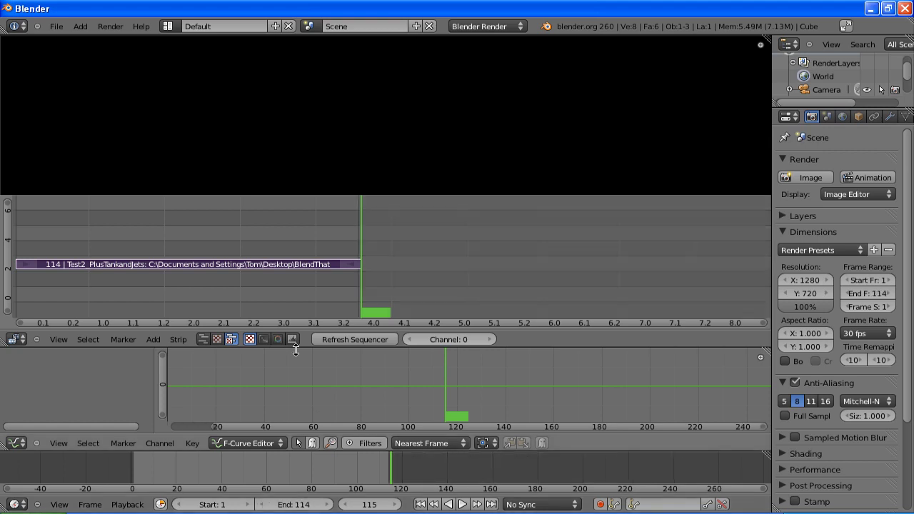
{"action": "key", "text": "Home"}
{"action": "middle_click_drag", "start_coordinate": [244, 245], "coordinate": [402, 257]}
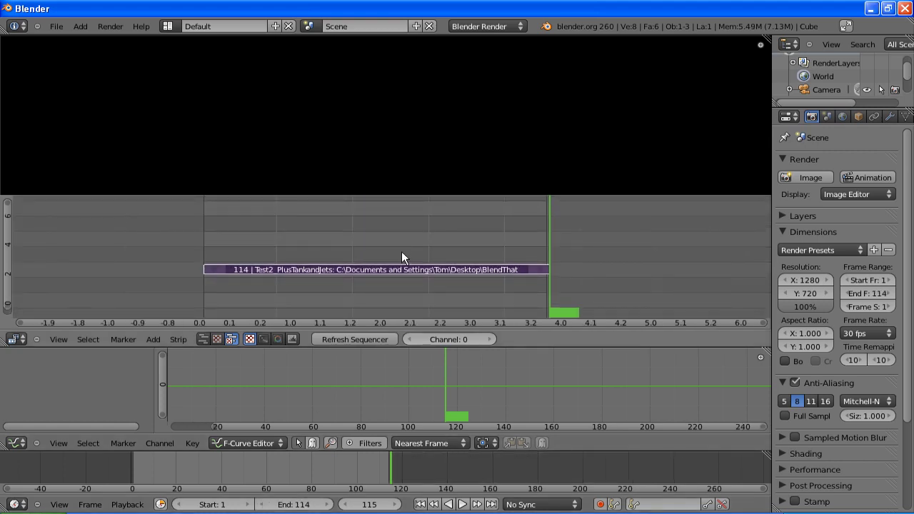
{"action": "key", "text": "shift+Left"}
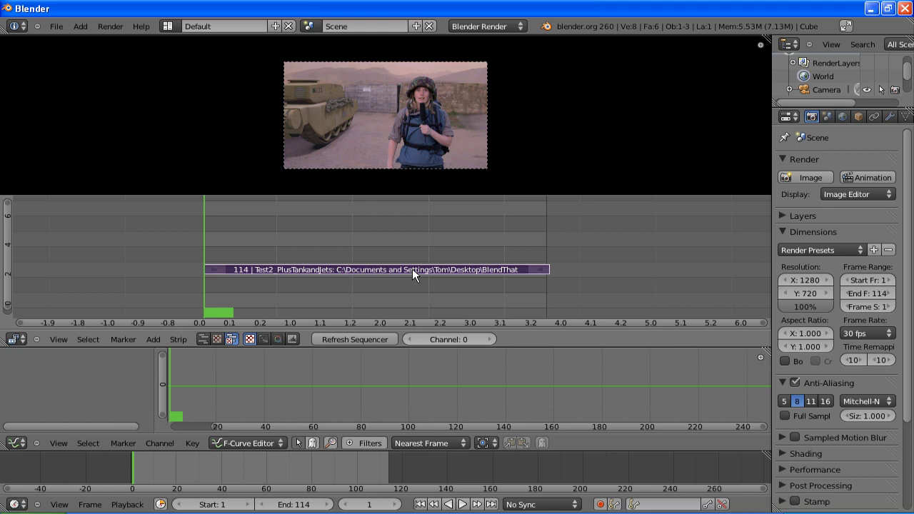
Add a Transform effect strip to the image sequence and enable Uniform Scale in its effect settings.
{"action": "key", "text": "shift+a"}
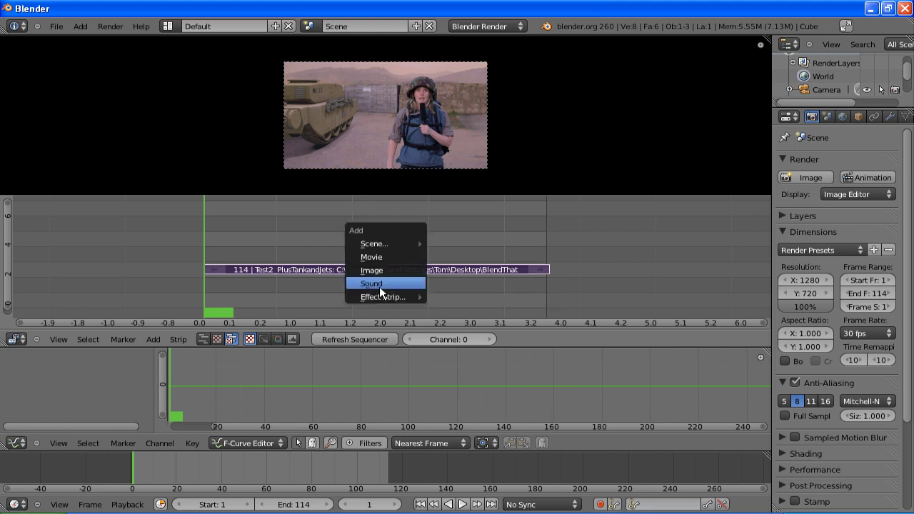
{"action": "mouse_move", "coordinate": [378, 296]}
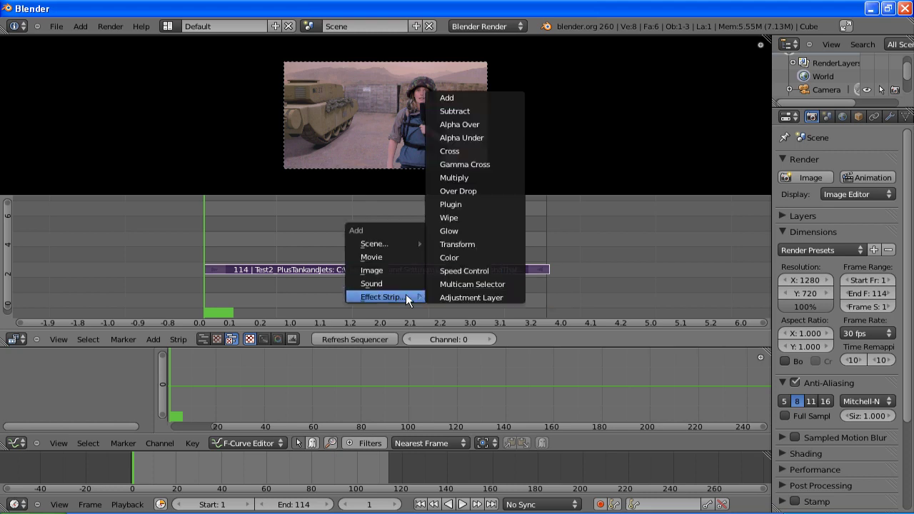
{"action": "left_click", "coordinate": [452, 244]}
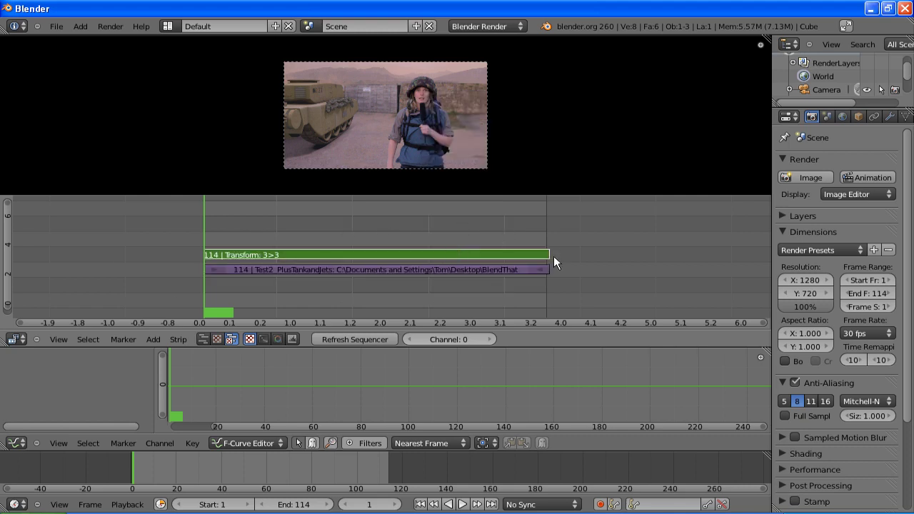
{"action": "key", "text": "n"}
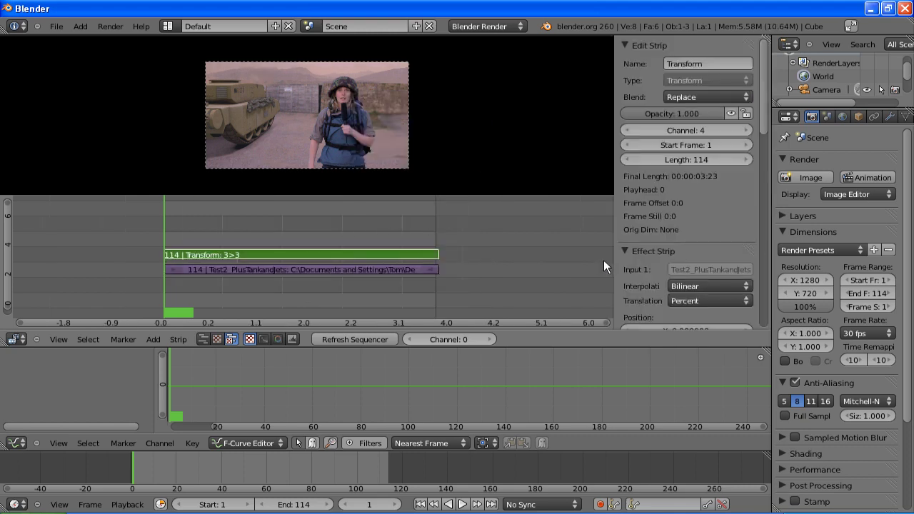
{"action": "scroll", "coordinate": [695, 191], "scroll_direction": "down", "scroll_amount": 6}
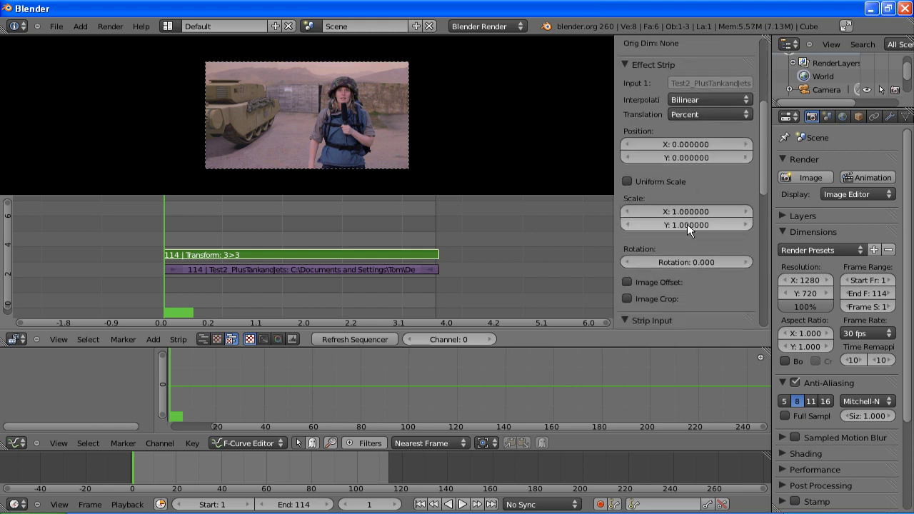
{"action": "left_click", "coordinate": [627, 181]}
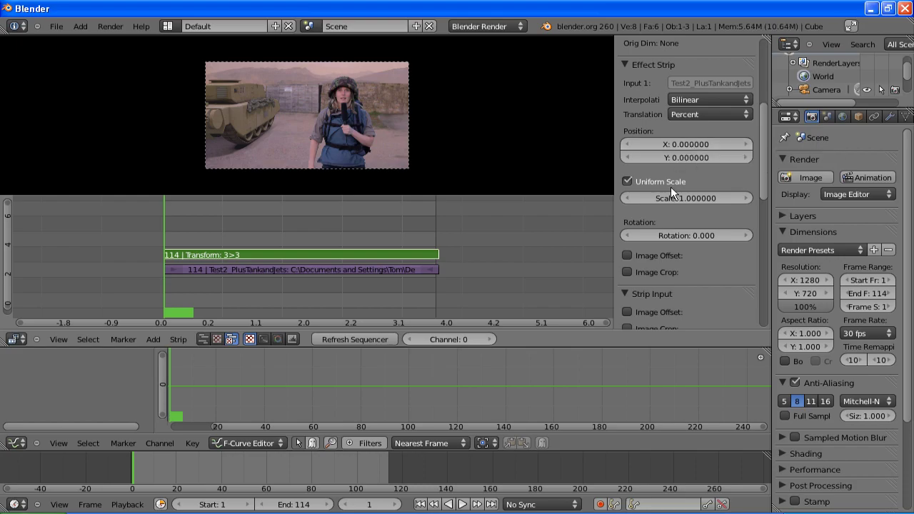
Show the properties region of the Graph Editor, leaving View Properties collapsed.
{"action": "key", "text": "n"}
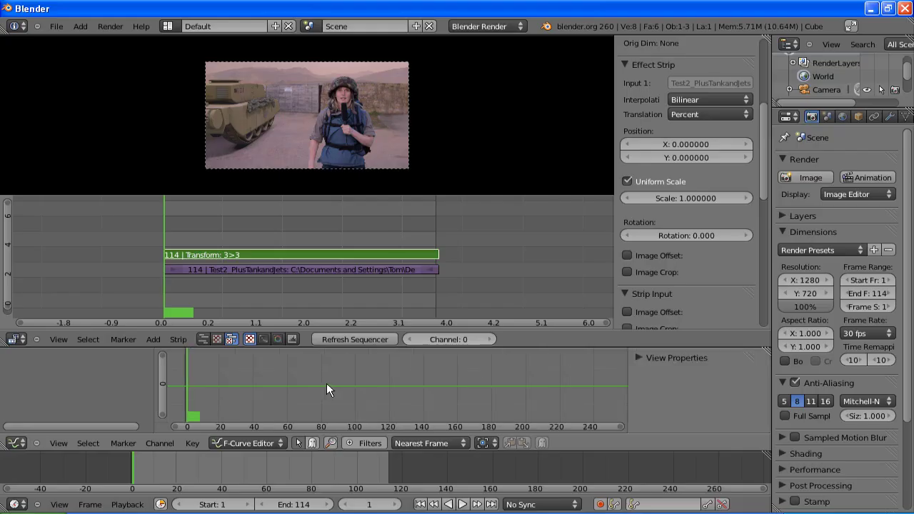
{"action": "left_click", "coordinate": [640, 357]}
{"action": "left_click", "coordinate": [641, 358]}
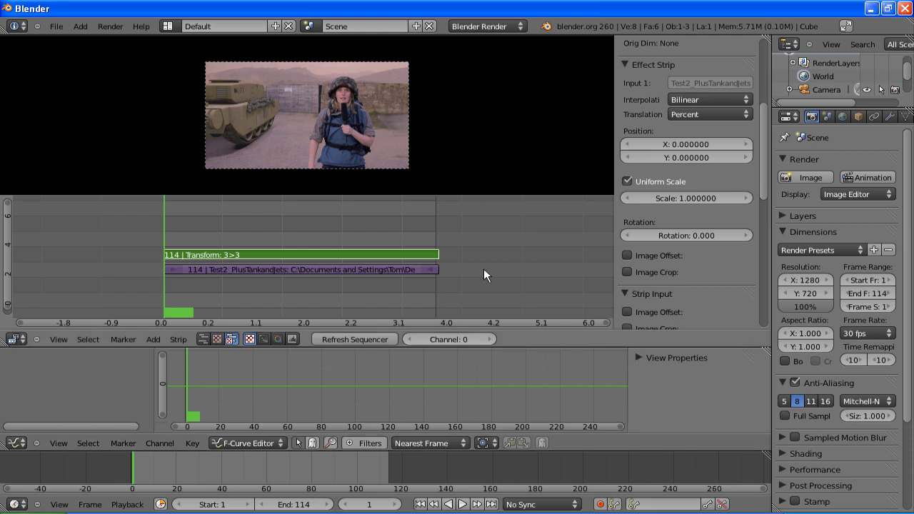
Insert keyframes at frame 1 for the Transform strip's X position, Y position and rotation.
{"action": "key", "text": "i"}
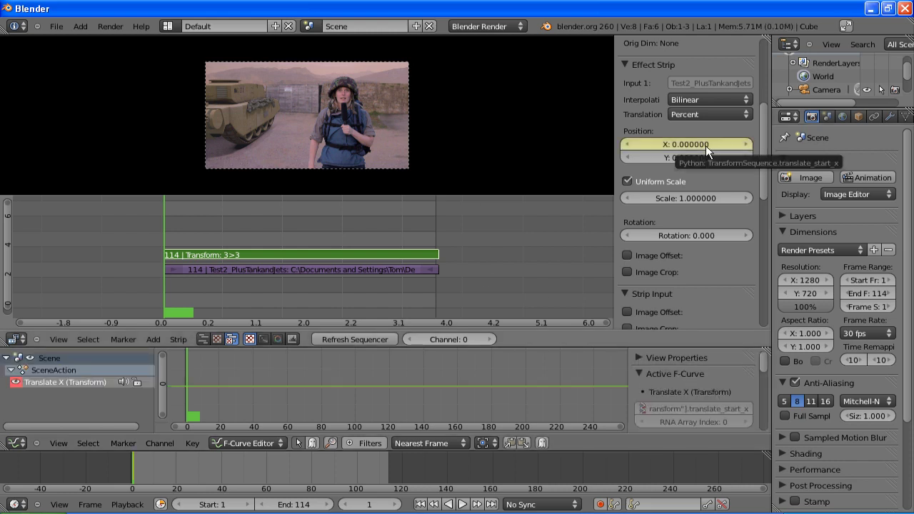
{"action": "key", "text": "i"}
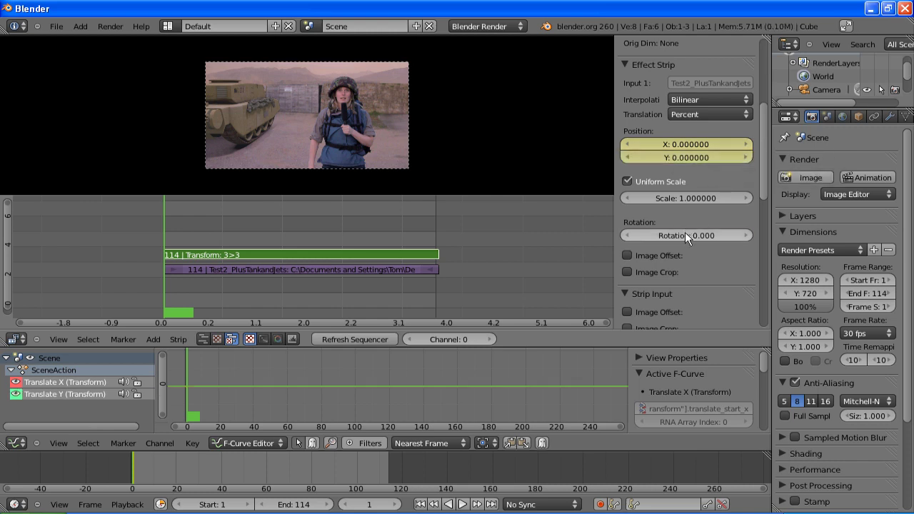
{"action": "key", "text": "i"}
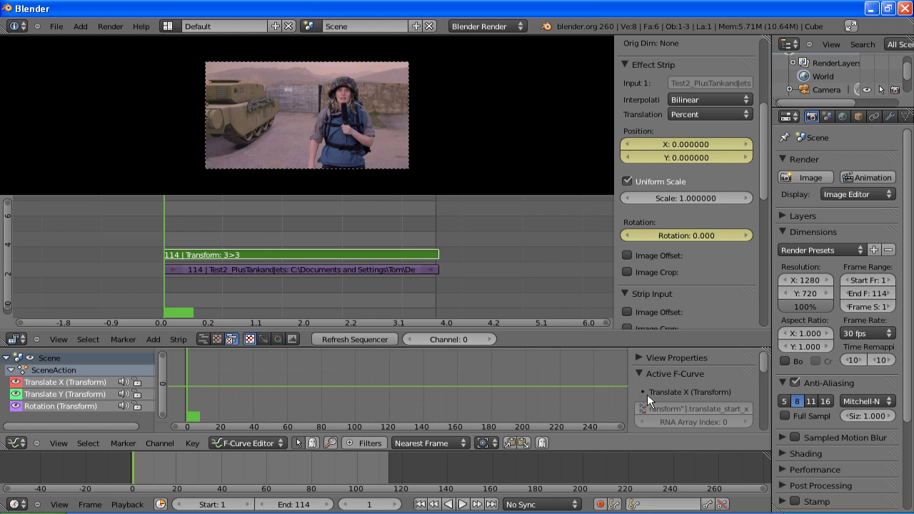
Add a Noise modifier to the Translate X curve of the Transform strip.
{"action": "left_click_drag", "start_coordinate": [763, 364], "coordinate": [764, 437]}
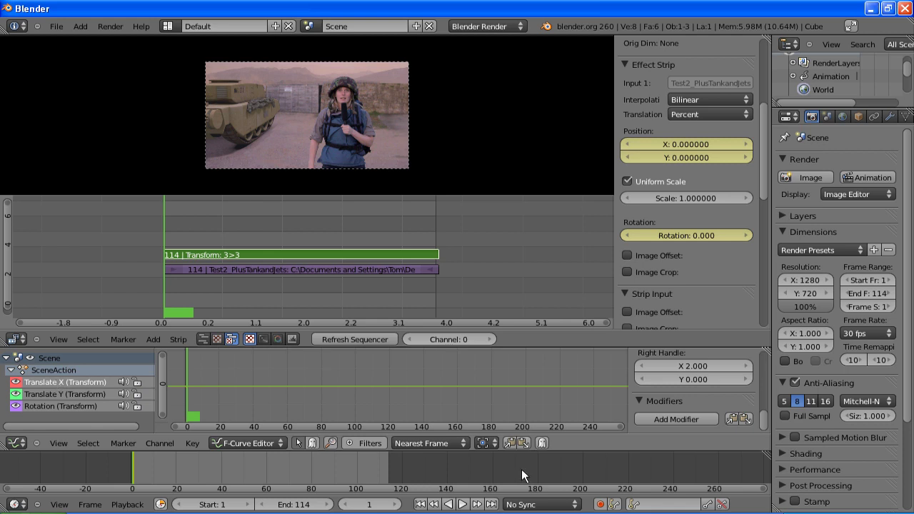
{"action": "left_click", "coordinate": [667, 420]}
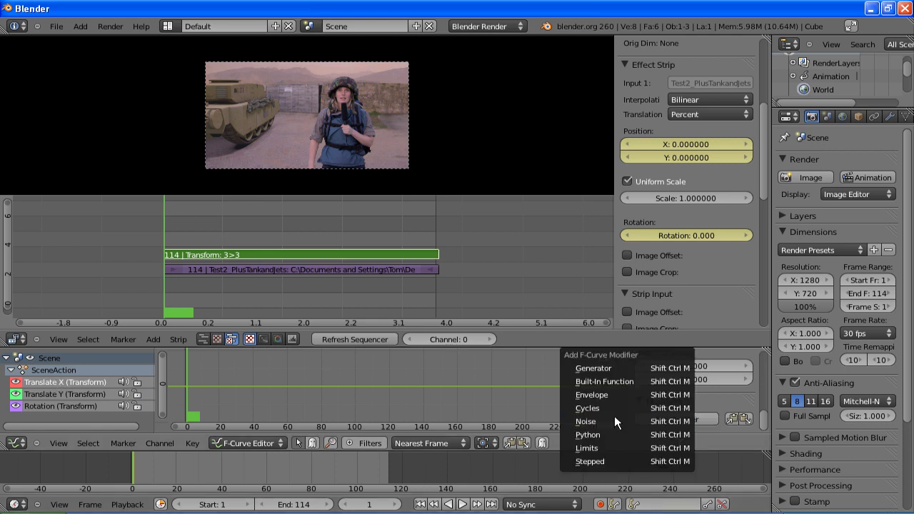
{"action": "left_click", "coordinate": [596, 422]}
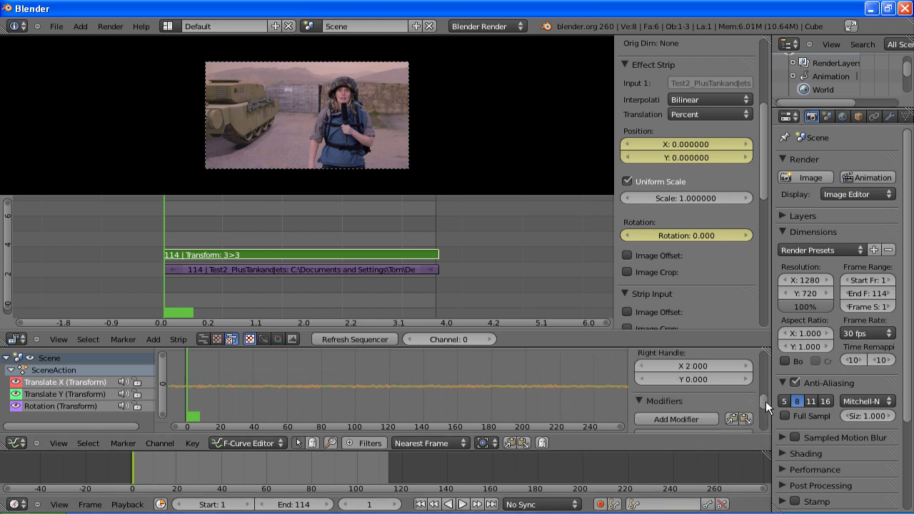
Set the Noise modifier on the Translate X curve to scale 16 and strength 1.5.
{"action": "left_click_drag", "start_coordinate": [765, 402], "coordinate": [760, 424]}
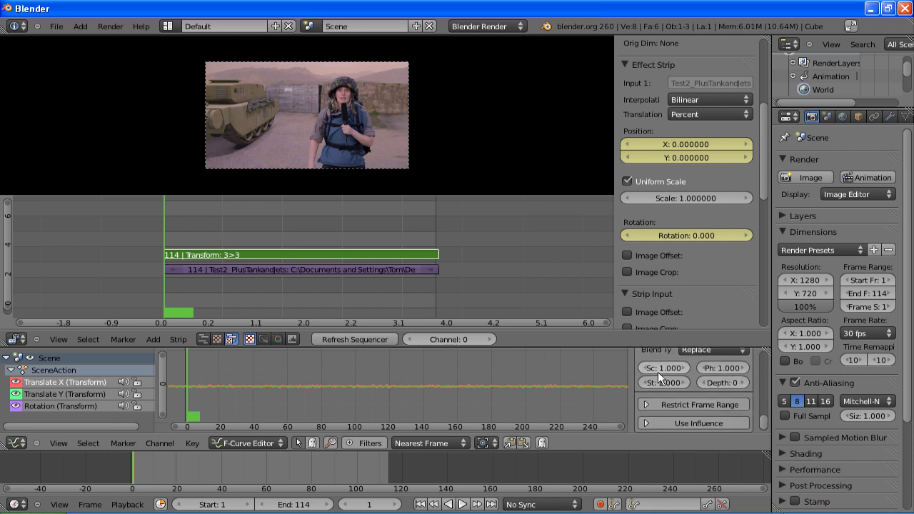
{"action": "type", "text": "16"}
{"action": "key", "text": "Tab"}
{"action": "type", "text": "1"}
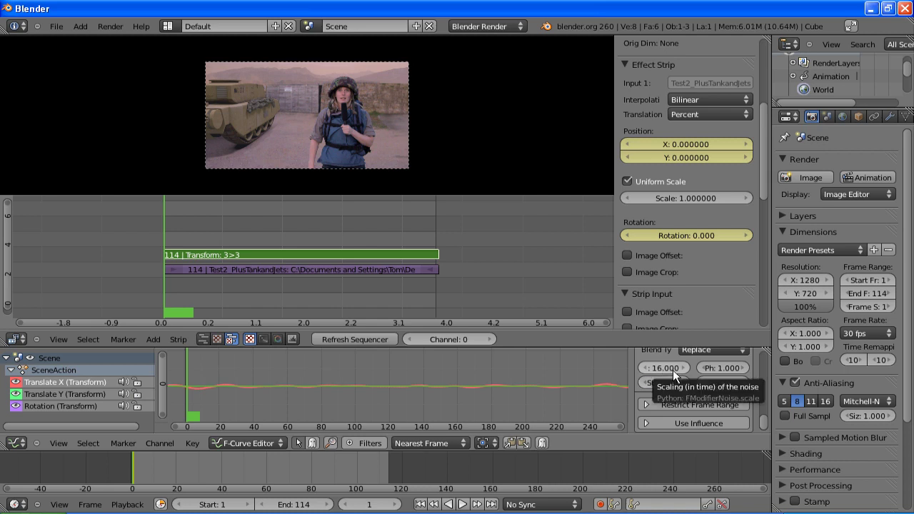
{"action": "scroll", "coordinate": [716, 360], "scroll_direction": "up", "scroll_amount": 1}
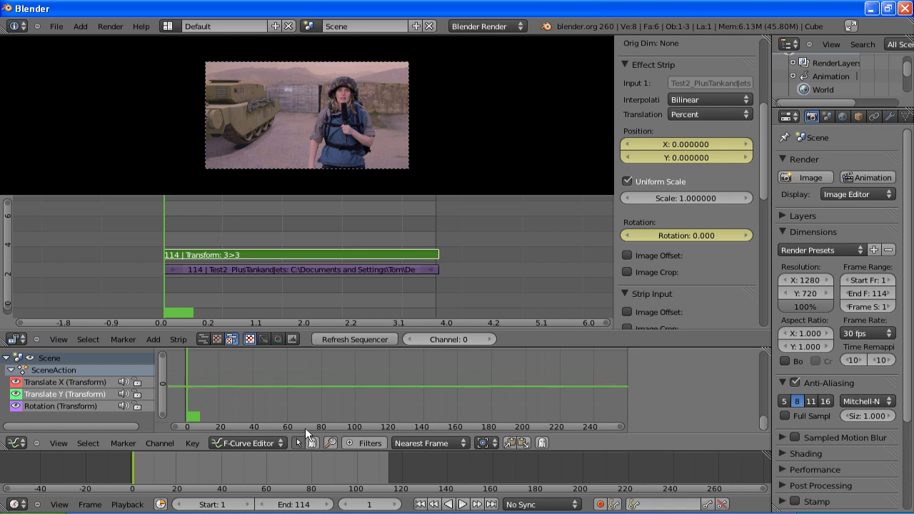
Add a Noise modifier to the Translate Y curve with scale 22 and strength 1.2.
{"action": "left_click", "coordinate": [689, 385]}
{"action": "left_click", "coordinate": [676, 402]}
{"action": "left_click", "coordinate": [657, 404]}
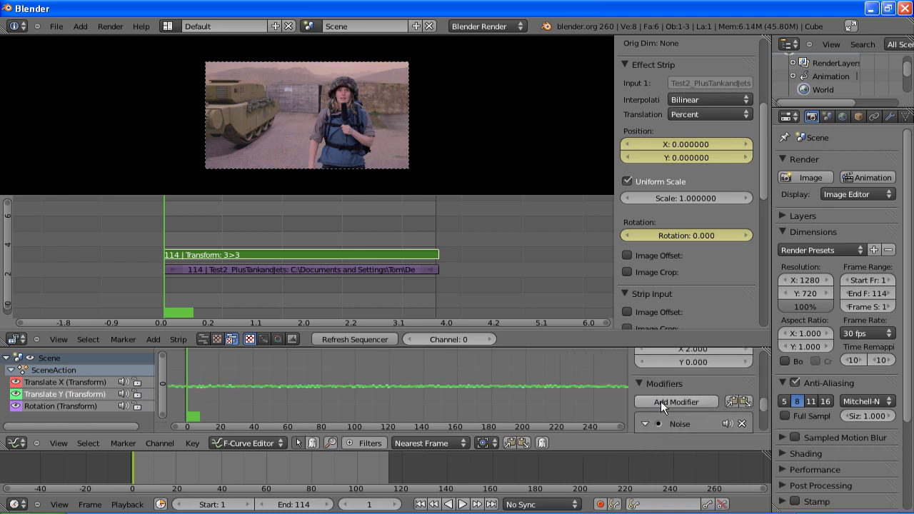
{"action": "scroll", "coordinate": [677, 398], "scroll_direction": "down", "scroll_amount": 5}
{"action": "scroll", "coordinate": [666, 388], "scroll_direction": "up", "scroll_amount": 1}
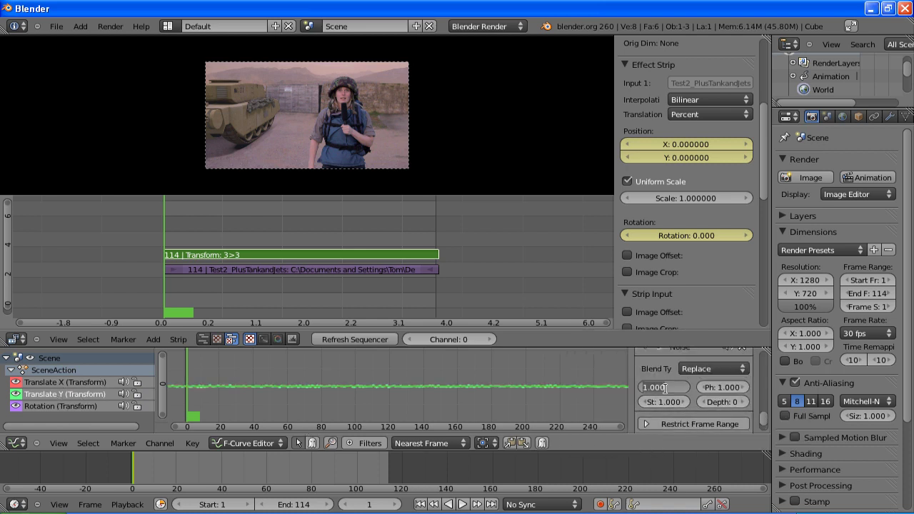
{"action": "type", "text": "22"}
{"action": "key", "text": "Tab"}
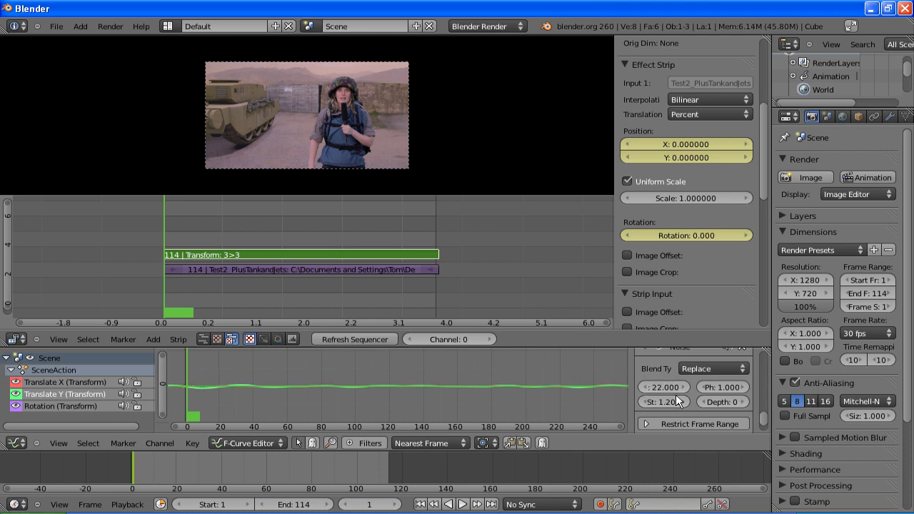
Add a Noise modifier to the Rotation curve with scale 20 and strength 1.3.
{"action": "left_click", "coordinate": [72, 405]}
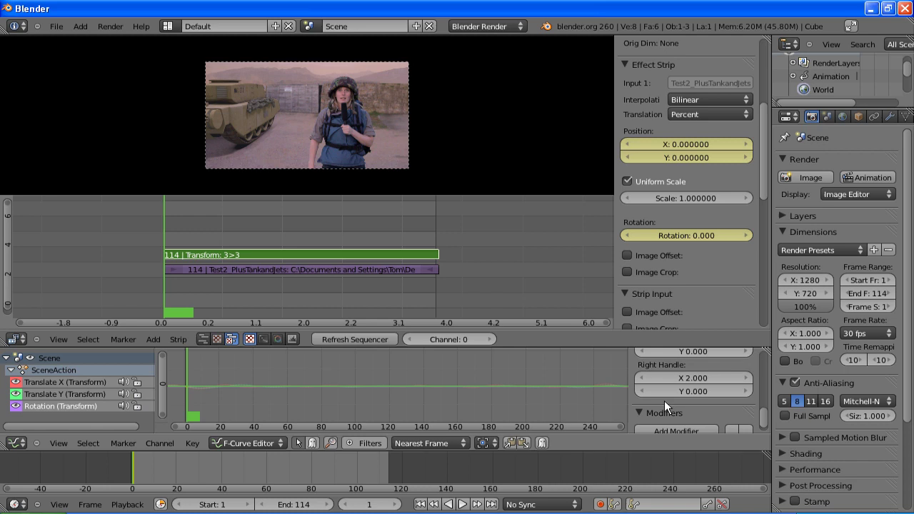
{"action": "left_click", "coordinate": [663, 418]}
{"action": "left_click", "coordinate": [618, 419]}
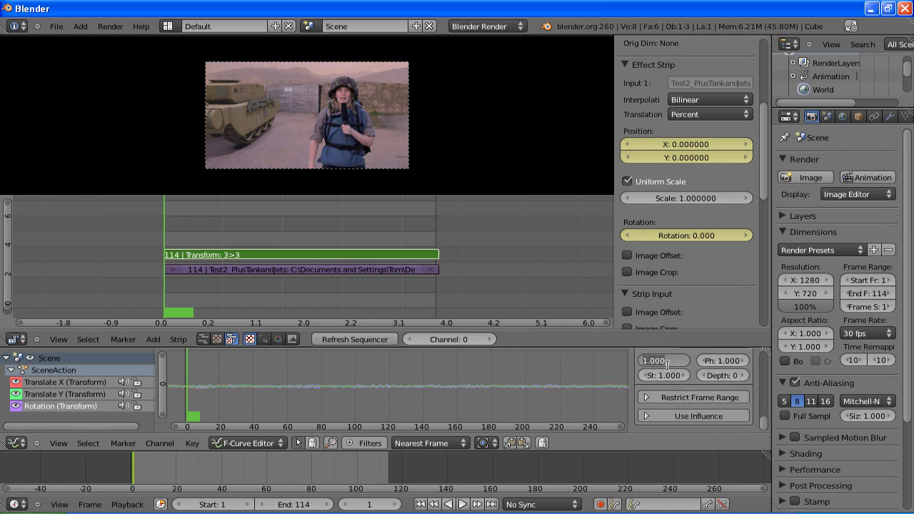
{"action": "type", "text": "1."}
{"action": "key", "text": "Tab"}
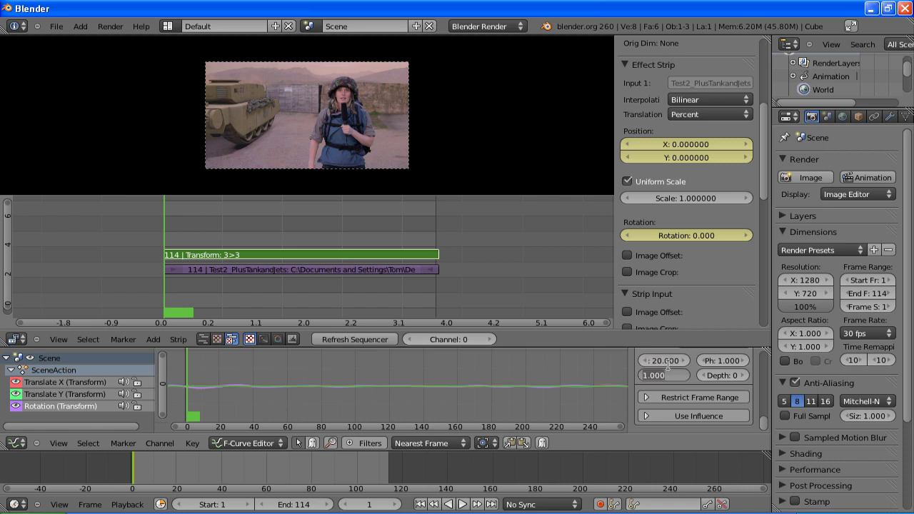
{"action": "type", "text": "1.3"}
{"action": "key", "text": "Return"}
Play the sequence from its first frame to preview the camera shake at the image borders.
{"action": "scroll", "coordinate": [227, 390], "scroll_direction": "up", "scroll_amount": 1}
{"action": "scroll", "coordinate": [228, 385], "scroll_direction": "up", "scroll_amount": 3, "text": "ctrl"}
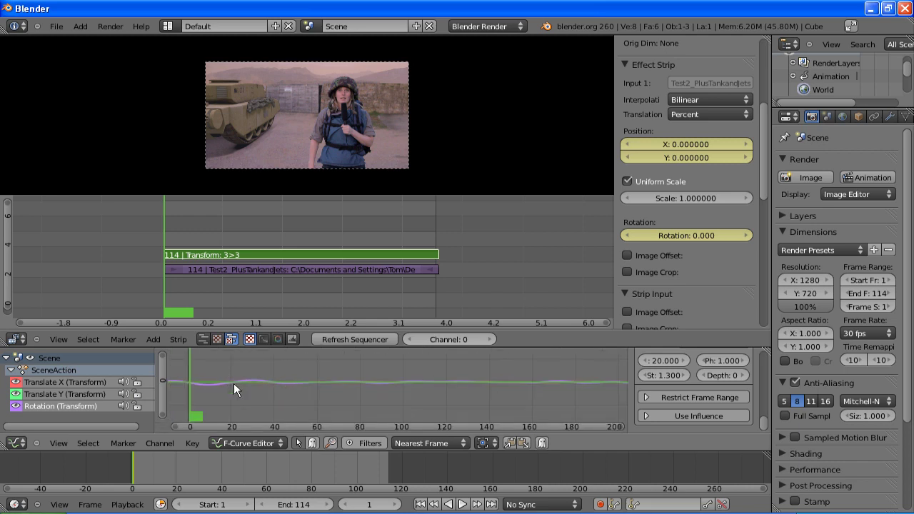
{"action": "left_click", "coordinate": [168, 232]}
{"action": "key", "text": "alt+a"}
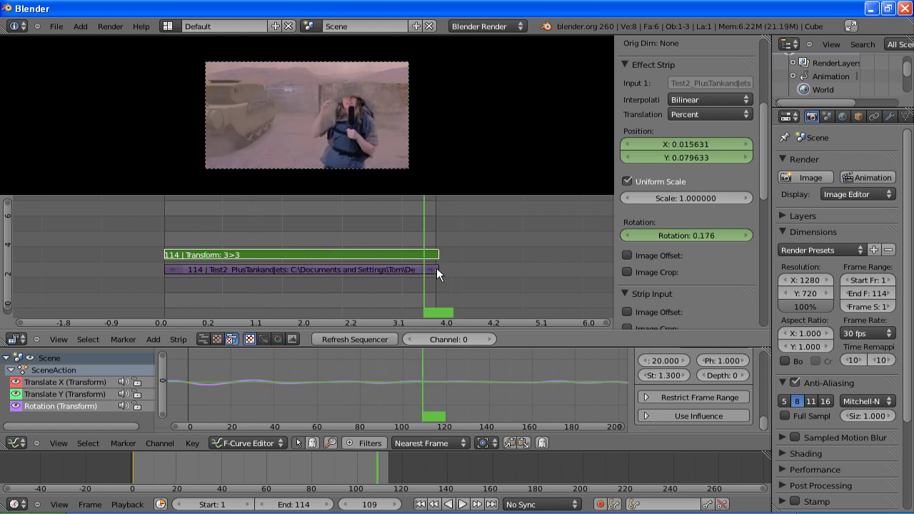
{"action": "key", "text": "Escape"}
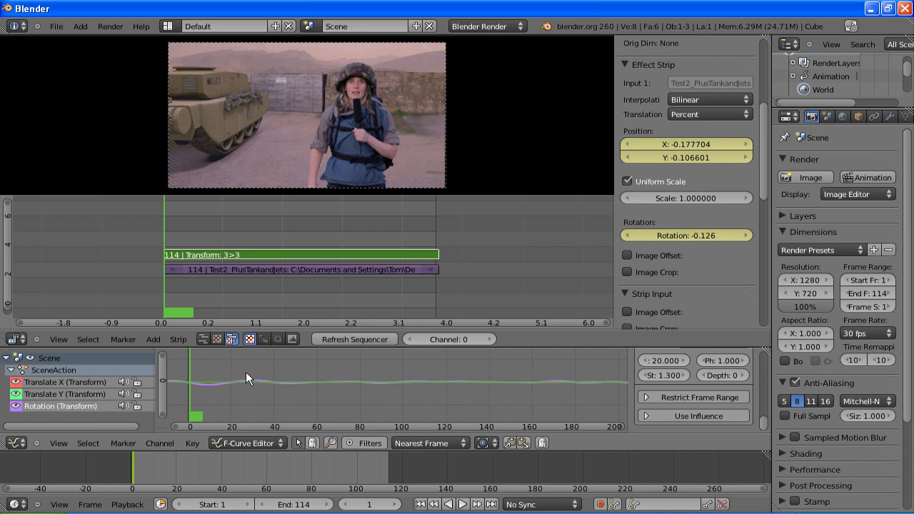
{"action": "key", "text": "alt+a"}
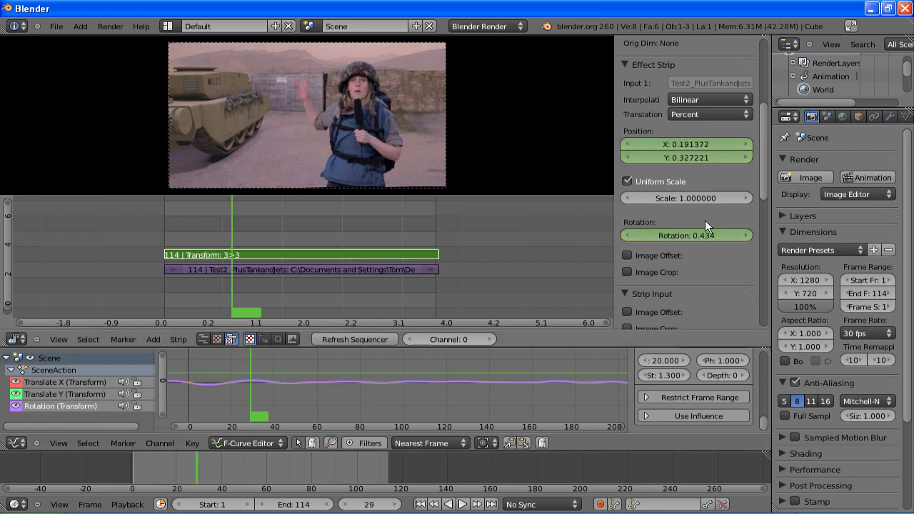
Set the Transform strip's uniform scale to 1.05.
{"action": "left_click", "coordinate": [683, 198]}
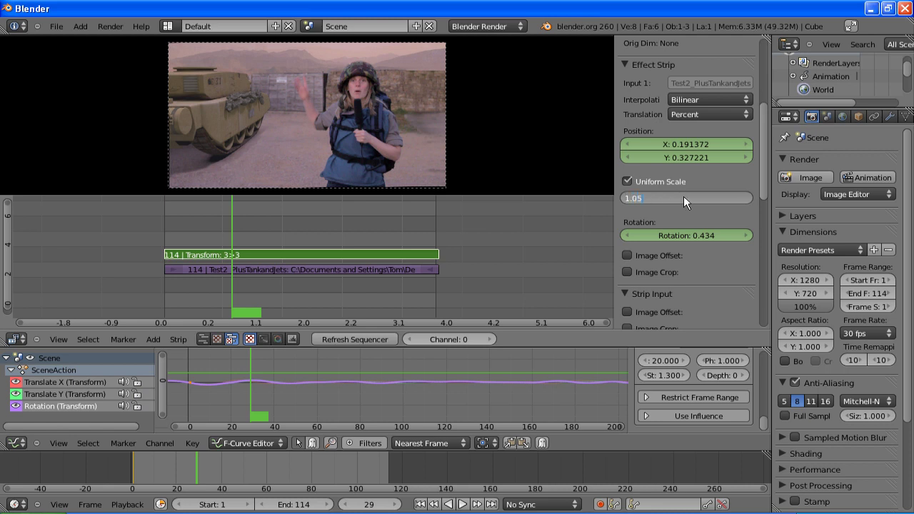
{"action": "type", "text": "1.05"}
{"action": "key", "text": "Return"}
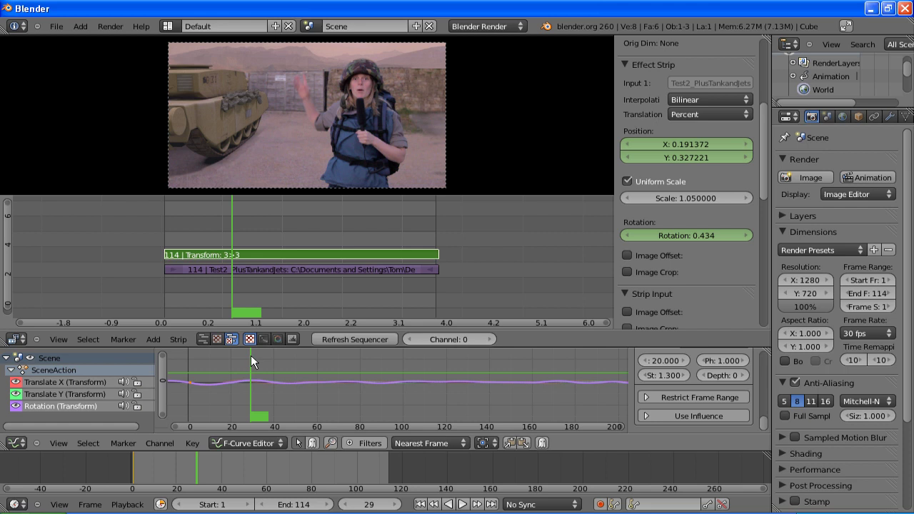
Scrub through the frames and replay the scaled sequence to check the camera shake.
{"action": "key", "text": "Left"}
{"action": "left_click_drag", "start_coordinate": [331, 367], "coordinate": [424, 382]}
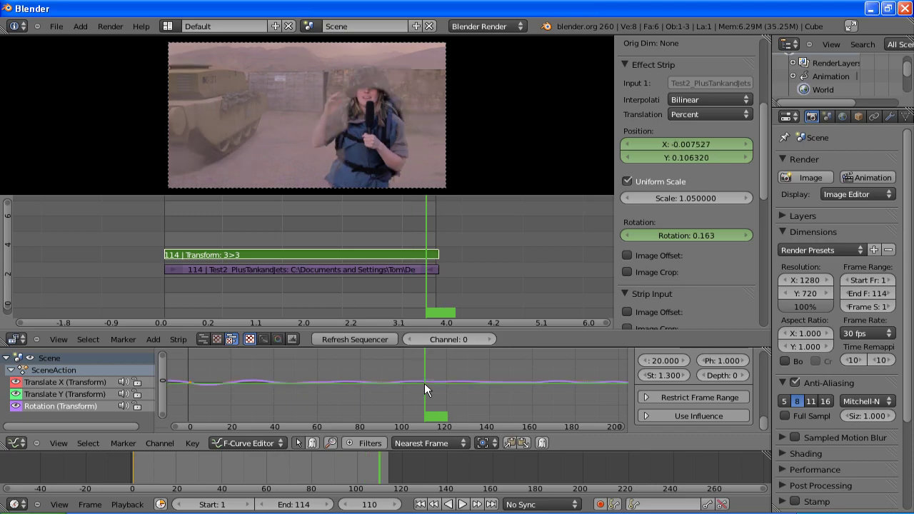
{"action": "scroll", "coordinate": [424, 382], "scroll_direction": "down", "scroll_amount": 1}
{"action": "key", "text": "alt+a"}
Restrict the Translate X noise to a frame range ending at 71 and move the current frame to 70.
{"action": "left_click", "coordinate": [78, 383]}
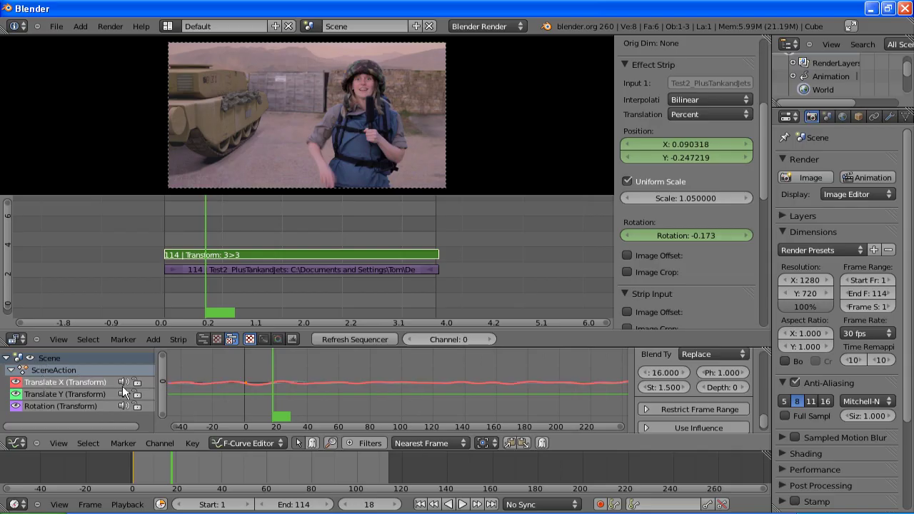
{"action": "left_click", "coordinate": [653, 407]}
{"action": "scroll", "coordinate": [677, 394], "scroll_direction": "down", "scroll_amount": 2}
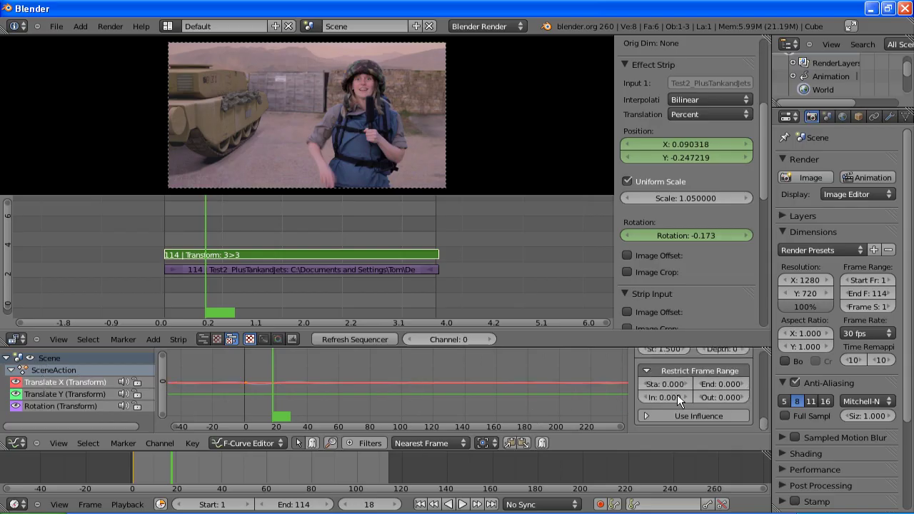
{"action": "left_click", "coordinate": [668, 384]}
{"action": "key", "text": "Tab"}
{"action": "type", "text": "71"}
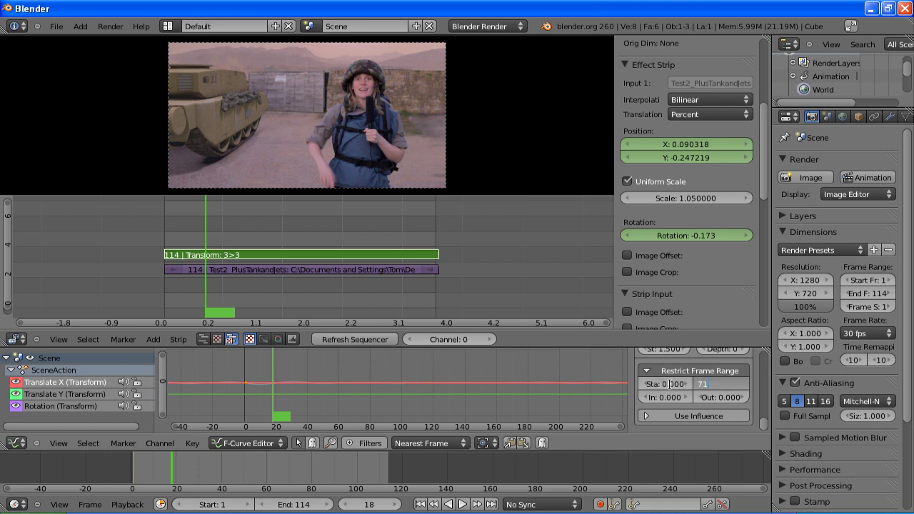
{"action": "key", "text": "Return"}
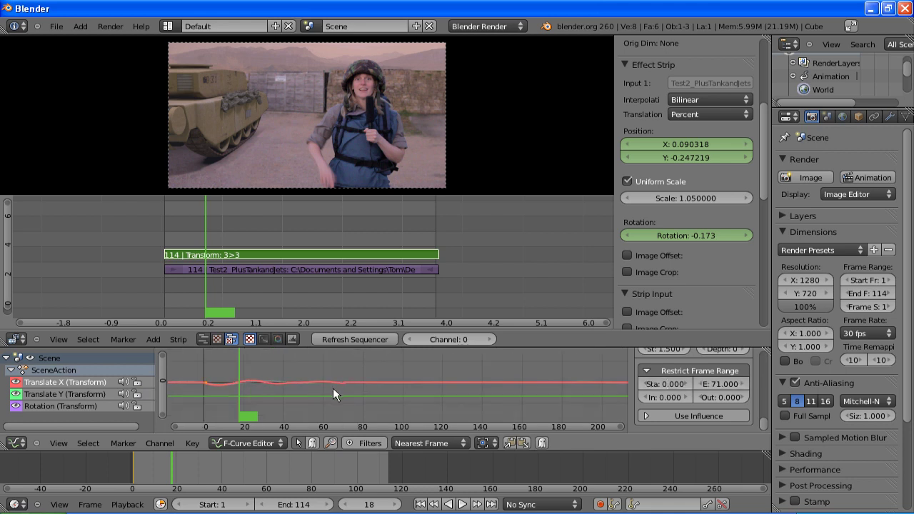
{"action": "scroll", "coordinate": [342, 384], "scroll_direction": "up", "scroll_amount": 2}
{"action": "left_click", "coordinate": [343, 384]}
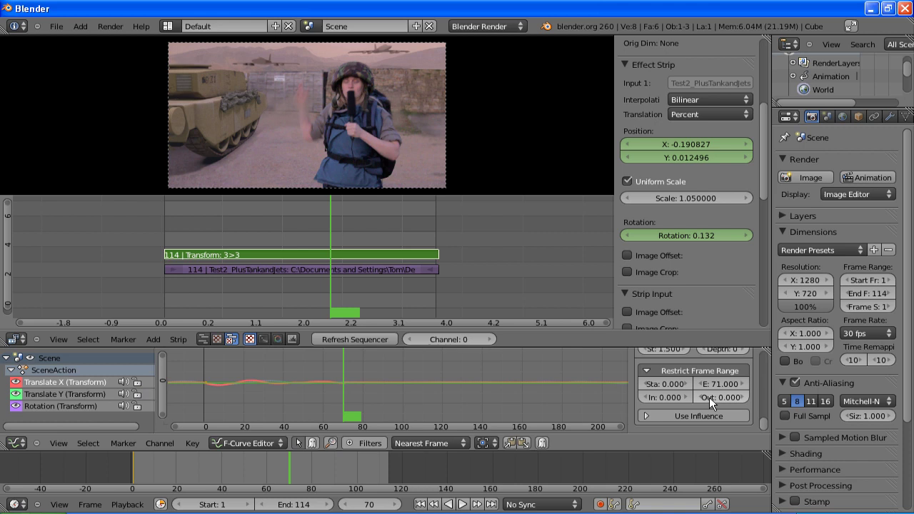
Add a second Noise modifier to the Translate X curve with scale 1 and strength 20.
{"action": "scroll", "coordinate": [709, 397], "scroll_direction": "up", "scroll_amount": 3}
{"action": "left_click", "coordinate": [696, 376]}
{"action": "left_click", "coordinate": [696, 376]}
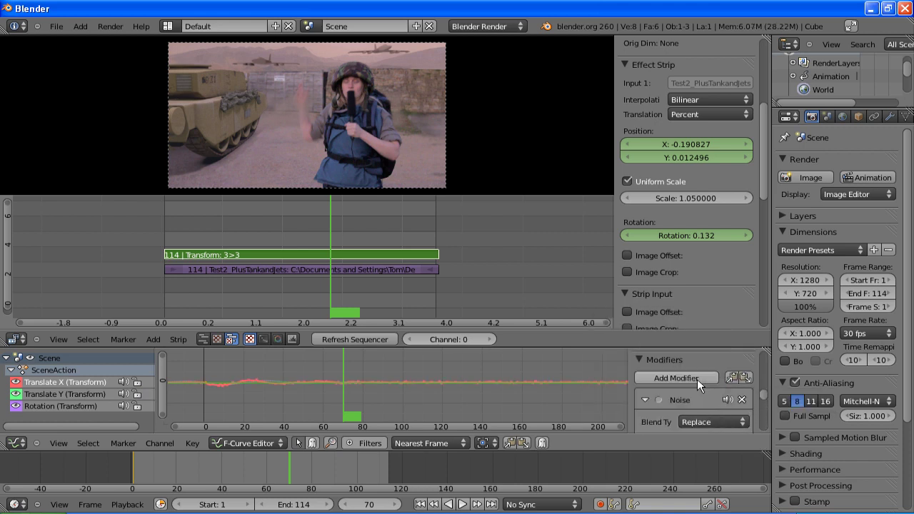
{"action": "left_click_drag", "start_coordinate": [762, 393], "coordinate": [765, 427]}
{"action": "left_click", "coordinate": [654, 367]}
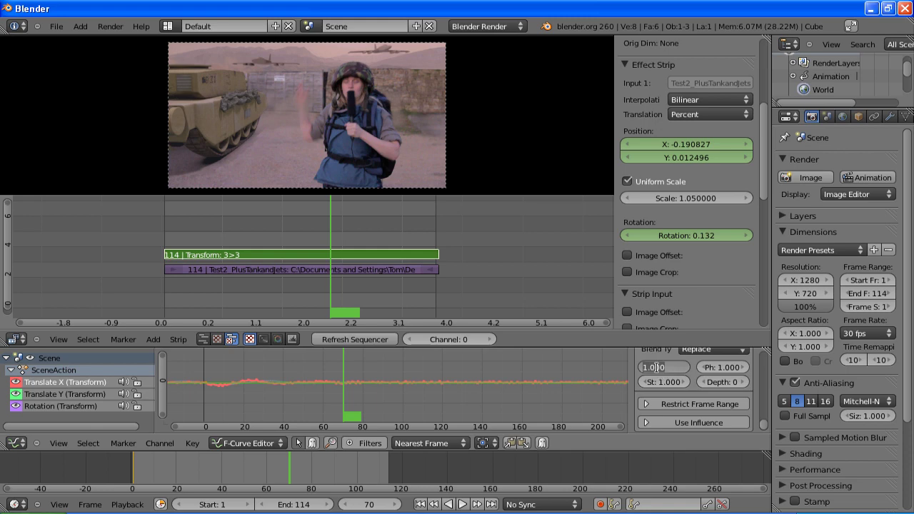
{"action": "type", "text": "1"}
{"action": "key", "text": "Tab"}
{"action": "type", "text": "20"}
{"action": "key", "text": "Return"}
Restrict the second Translate X noise to frames 72 through 95 and scrub the sequence to check the stronger shake.
{"action": "left_click", "coordinate": [646, 403]}
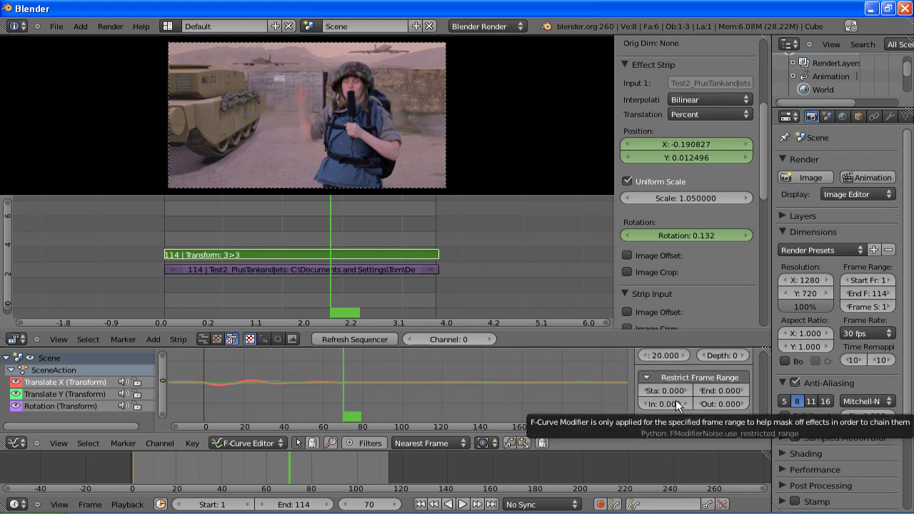
{"action": "left_click", "coordinate": [674, 391]}
{"action": "type", "text": "72"}
{"action": "key", "text": "Tab"}
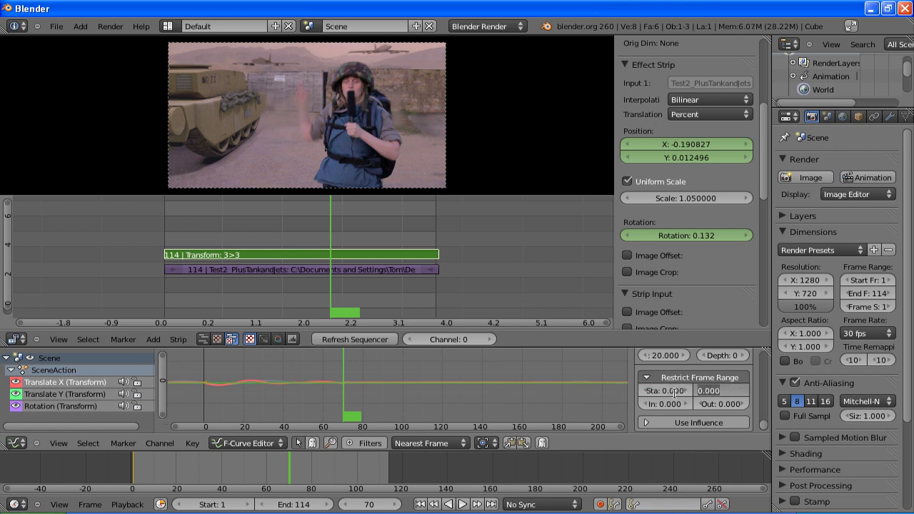
{"action": "type", "text": "95"}
{"action": "key", "text": "Return"}
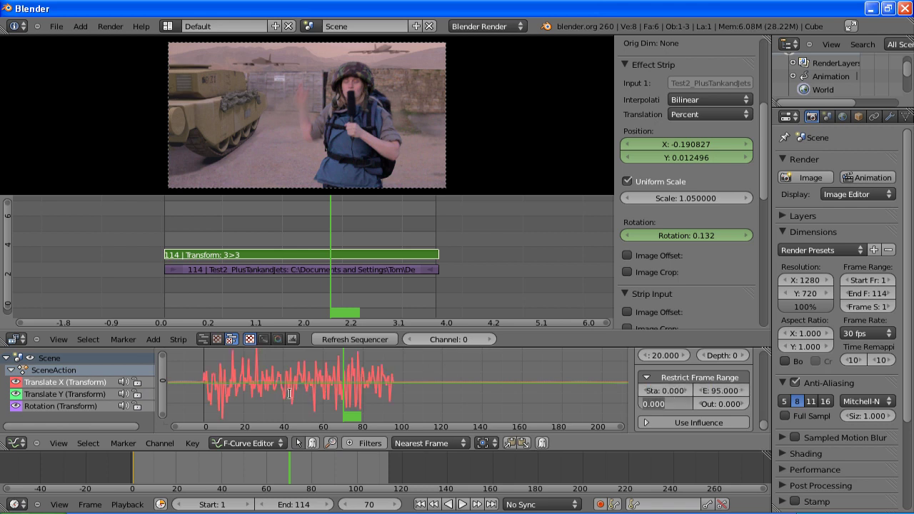
{"action": "type", "text": "72"}
{"action": "key", "text": "Return"}
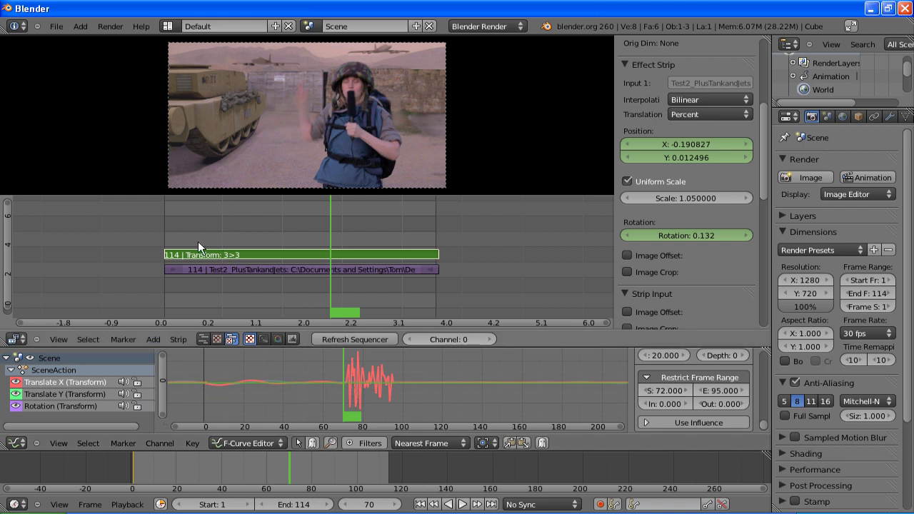
{"action": "left_click_drag", "start_coordinate": [198, 241], "coordinate": [423, 278]}
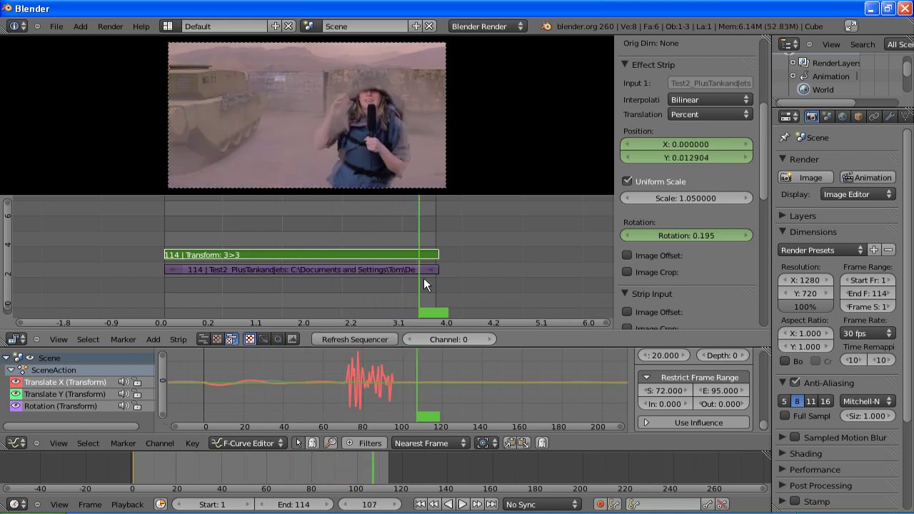